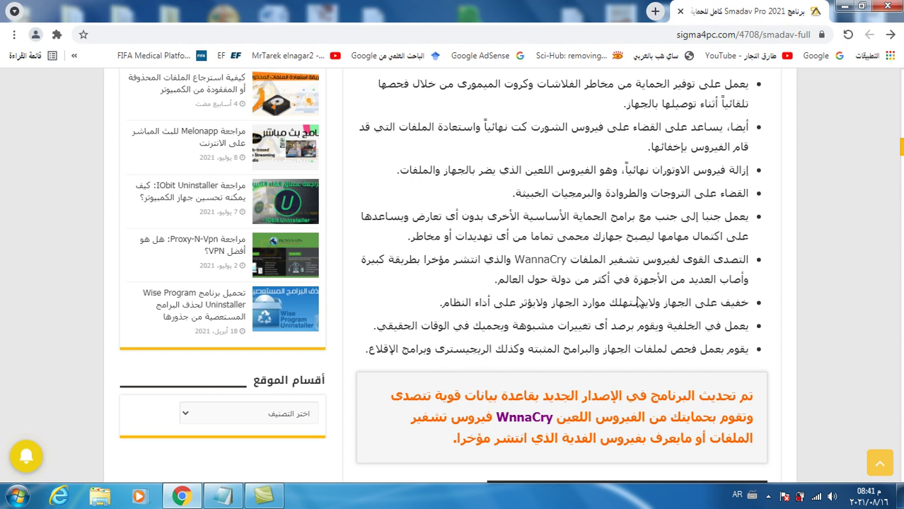
# Read through the article's Smadav Pro features, installation screenshots, both activation methods and program images
pyautogui.scroll(-1, 639, 302)
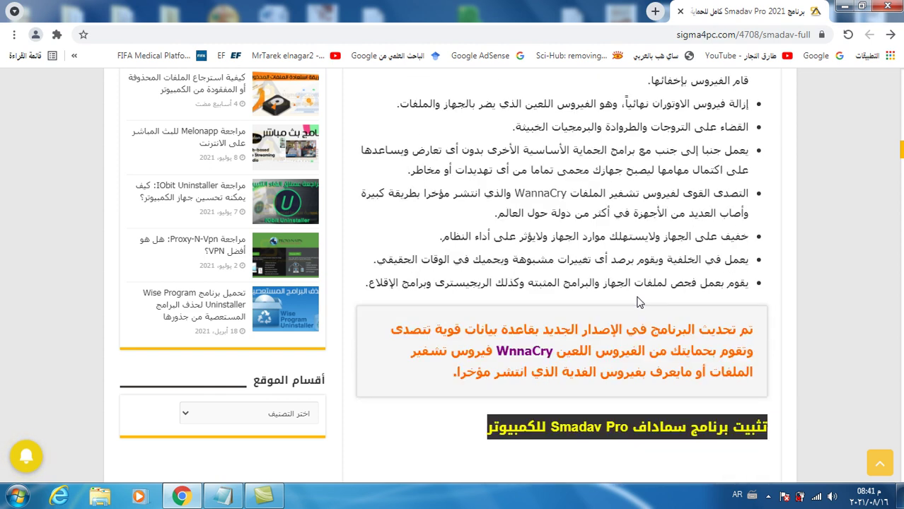
pyautogui.scroll(-3, 639, 302)
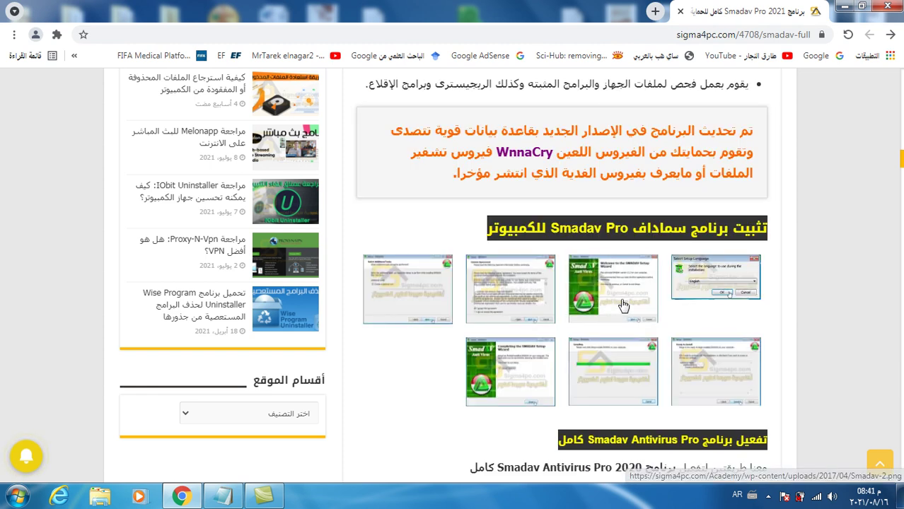
pyautogui.scroll(-3, 621, 298)
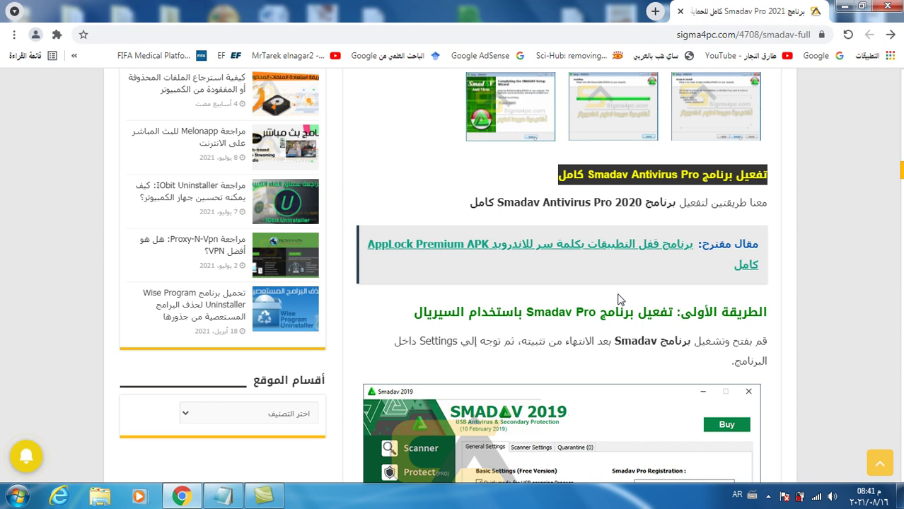
pyautogui.scroll(-3, 619, 299)
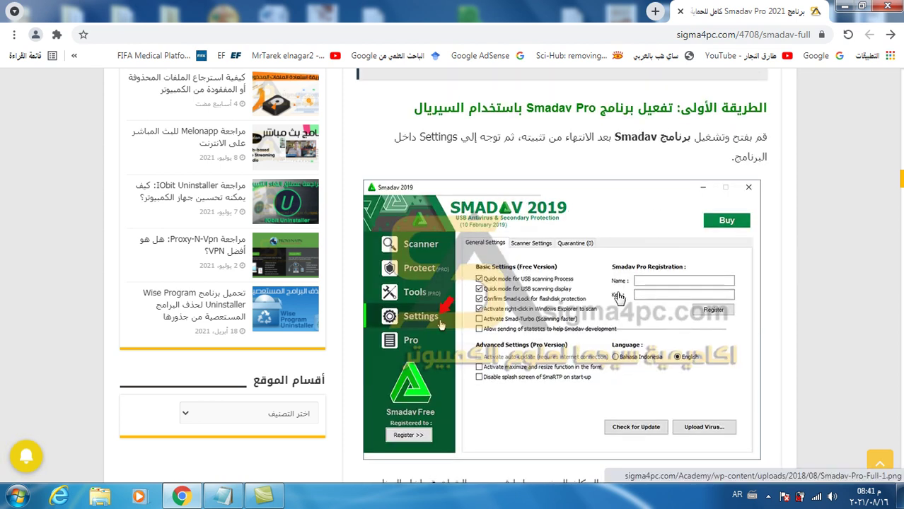
pyautogui.scroll(-2, 619, 298)
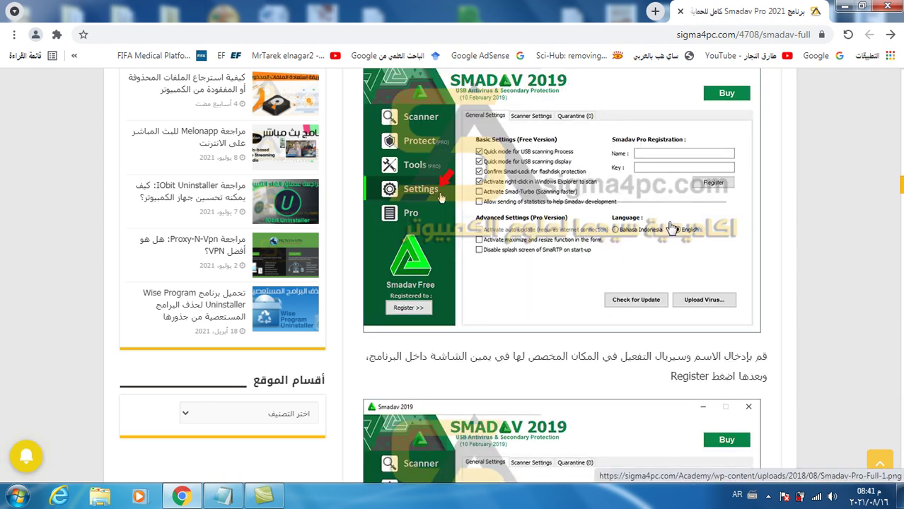
pyautogui.scroll(-2, 673, 228)
pyautogui.scroll(-2, 657, 305)
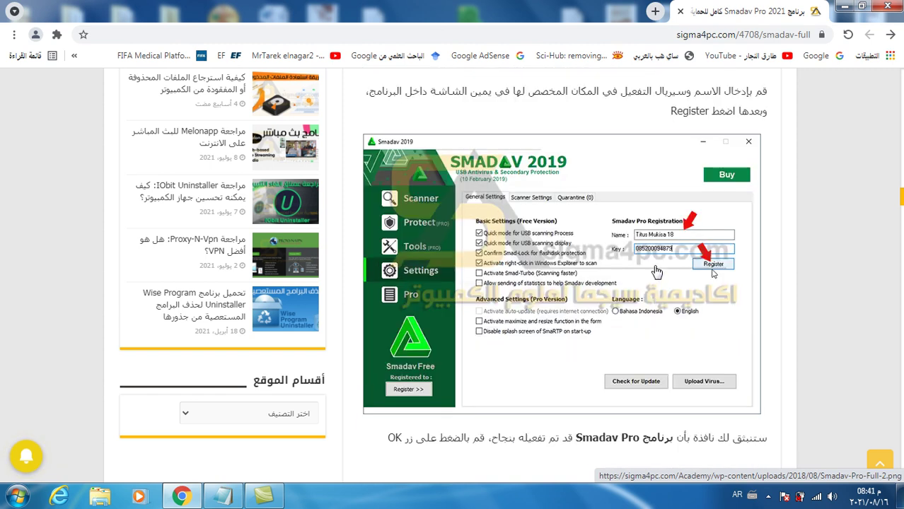
pyautogui.scroll(-4, 657, 271)
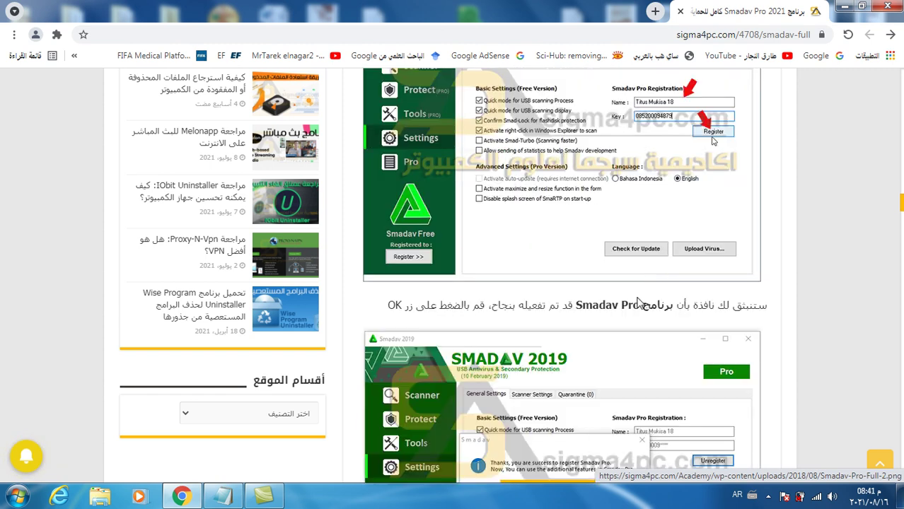
pyautogui.scroll(-4, 637, 305)
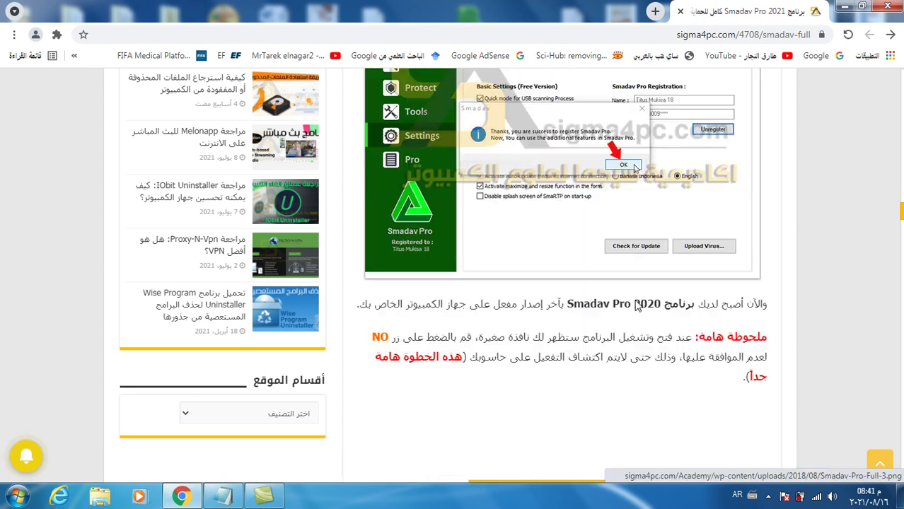
pyautogui.scroll(-2, 637, 305)
pyautogui.scroll(-2, 637, 306)
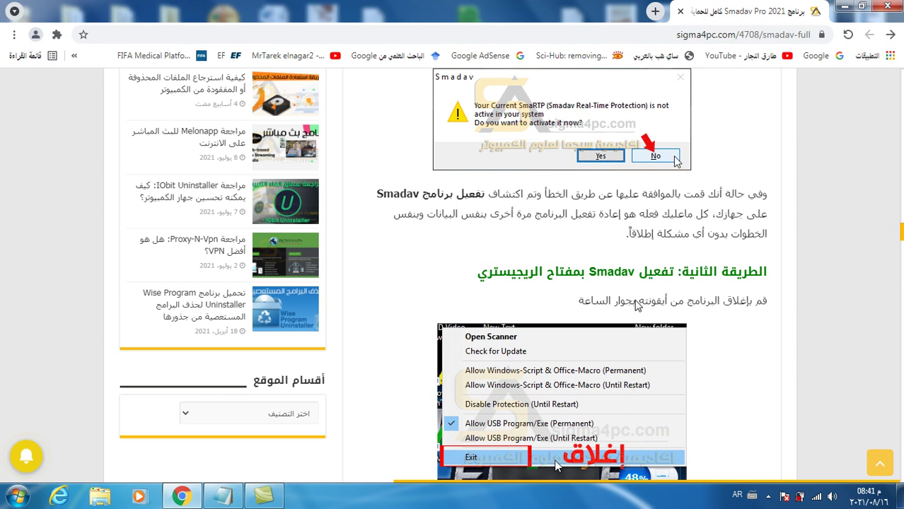
pyautogui.scroll(-2, 637, 304)
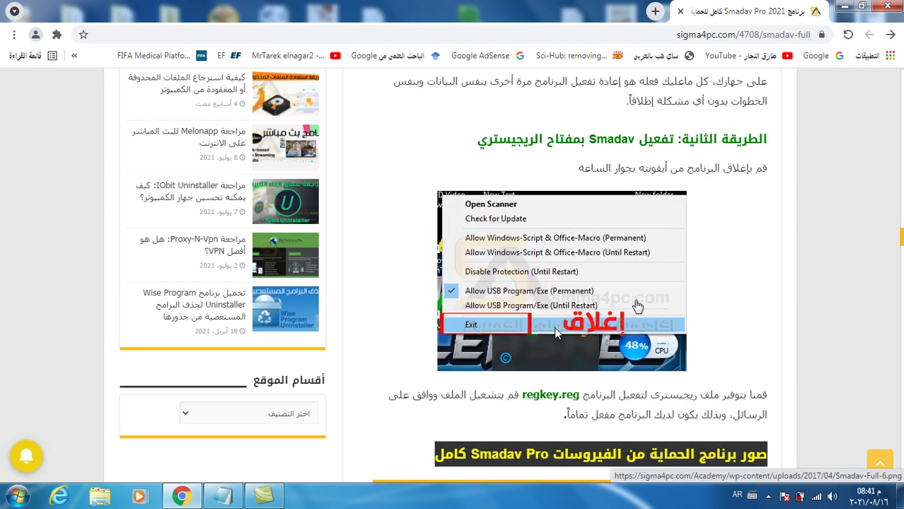
pyautogui.scroll(-5, 637, 306)
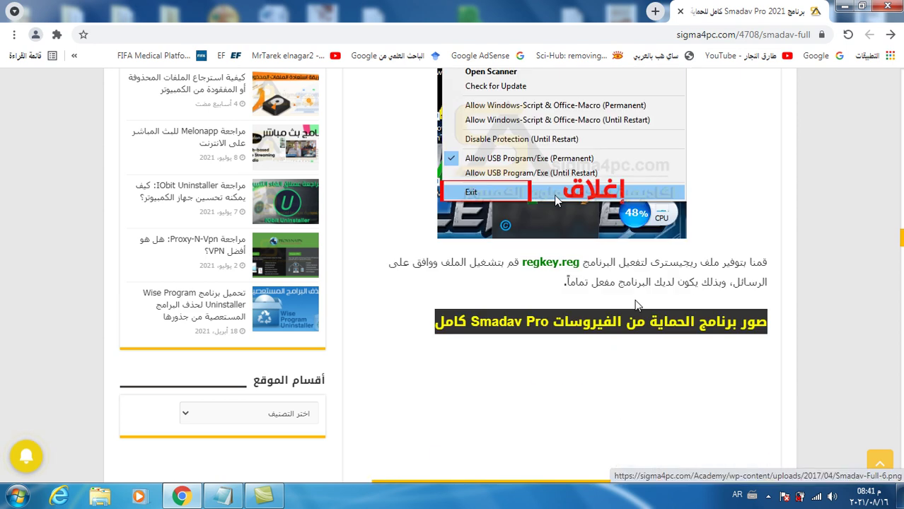
pyautogui.scroll(-3, 637, 306)
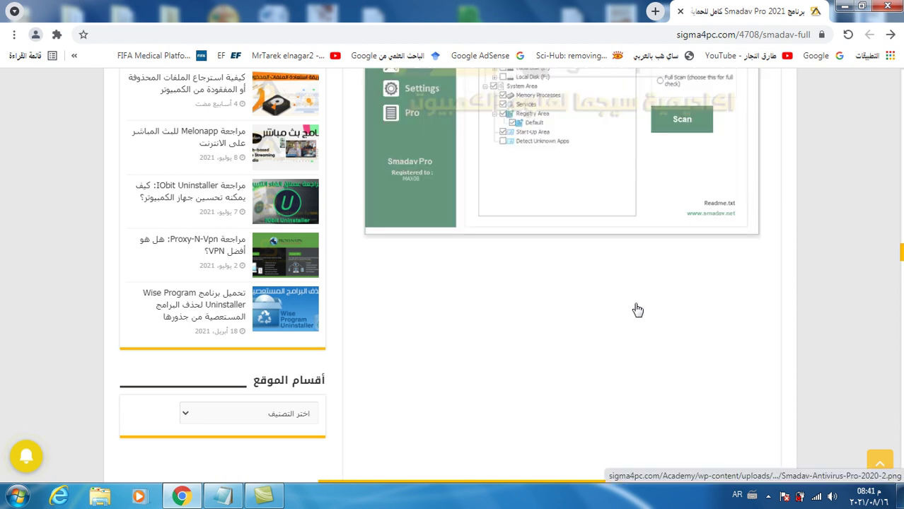
# Minimise the browser and Notepad windows, and launch the Smadav installer from the desktop with English as the setup language
pyautogui.click(846, 7)
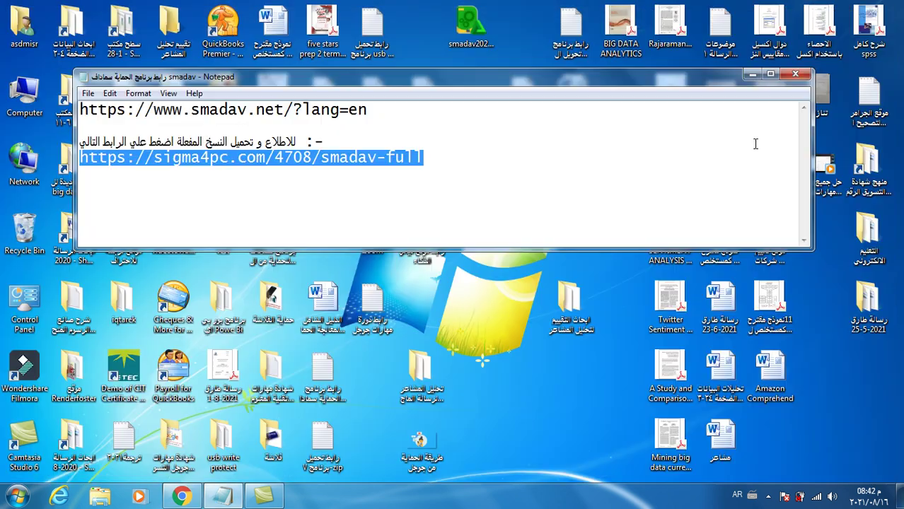
pyautogui.click(753, 78)
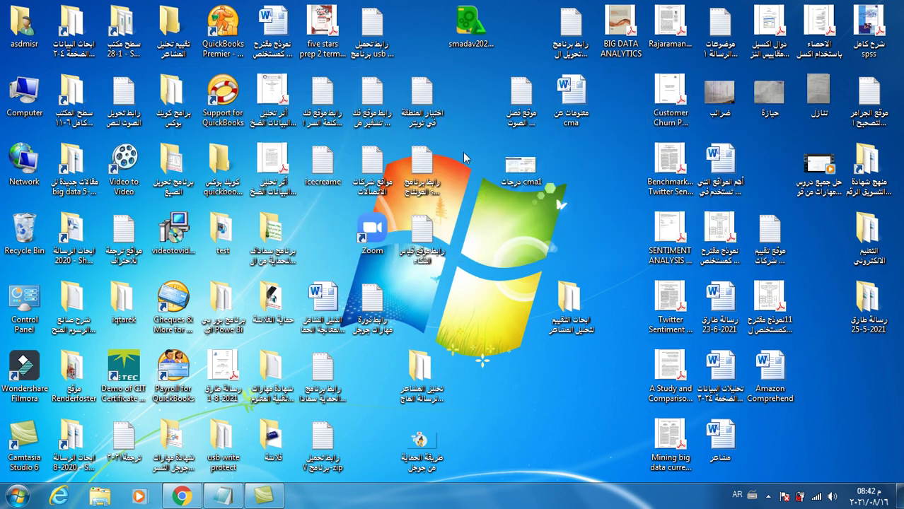
pyautogui.doubleClick(465, 41)
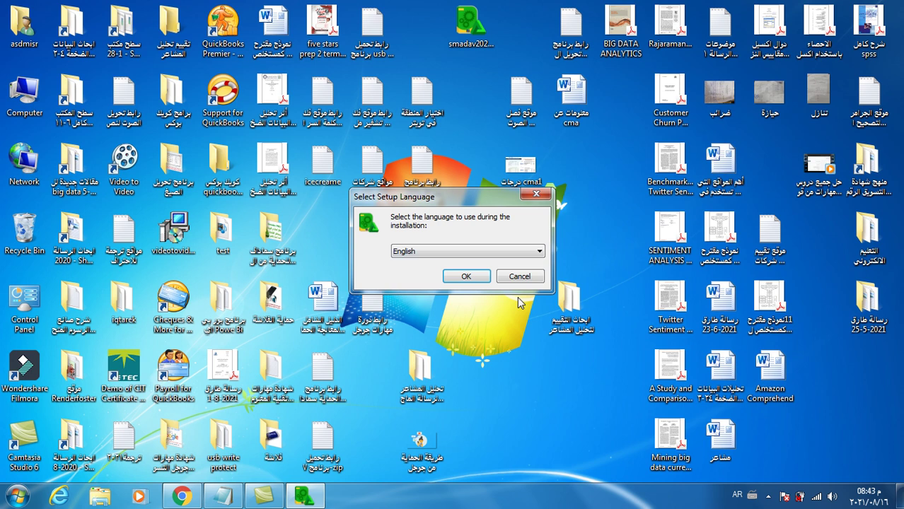
pyautogui.click(441, 250)
pyautogui.click(440, 251)
pyautogui.click(465, 277)
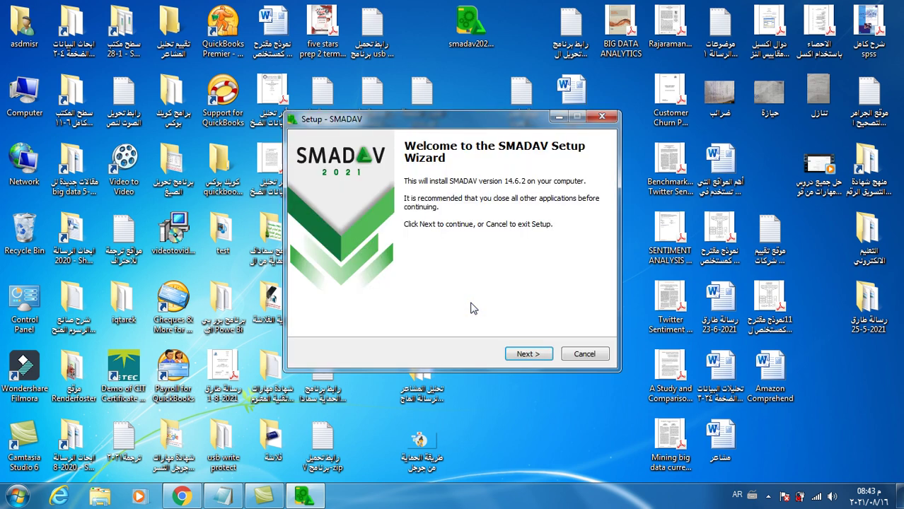
# Accept the SMADAV license agreement and adjust the option for sending statistics among the additional setup tasks
pyautogui.click(536, 354)
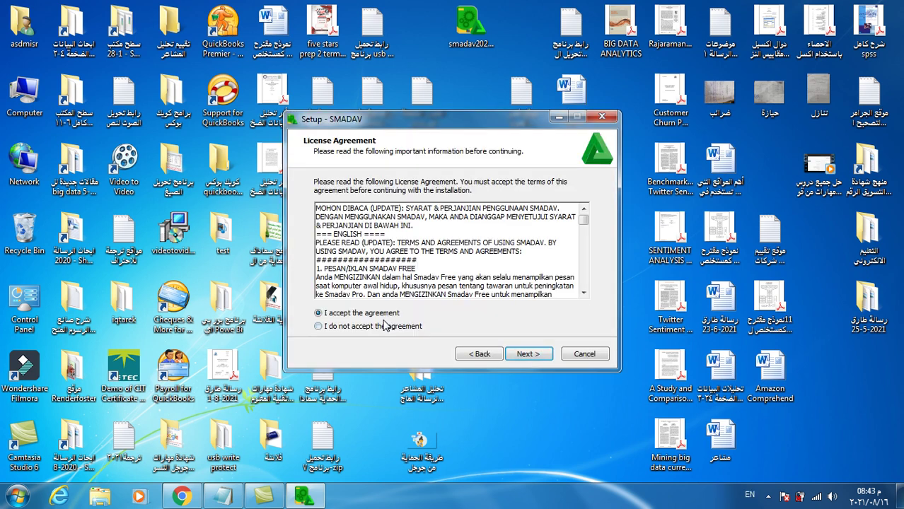
pyautogui.click(531, 353)
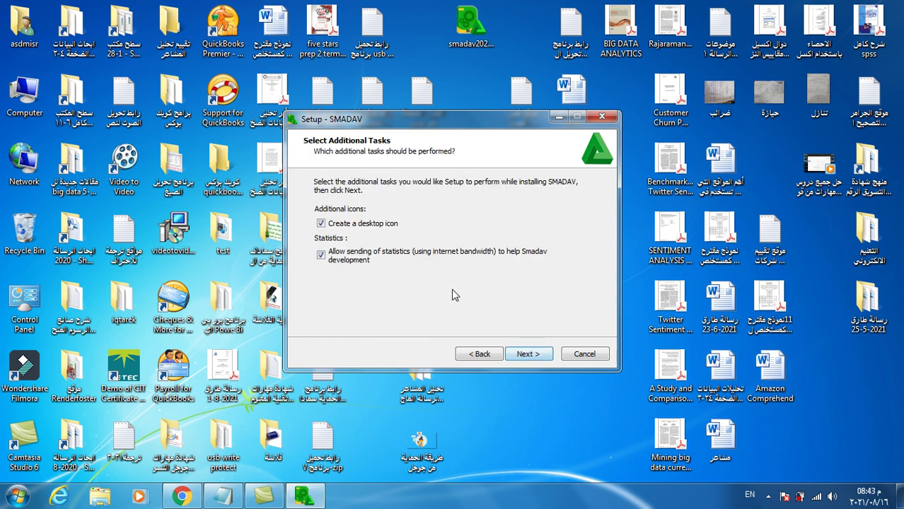
pyautogui.click(321, 256)
pyautogui.click(321, 255)
pyautogui.click(321, 255)
# Install SMADAV with the chosen tasks and finish the setup wizard
pyautogui.click(528, 354)
pyautogui.press('Return')
pyautogui.press('Return')
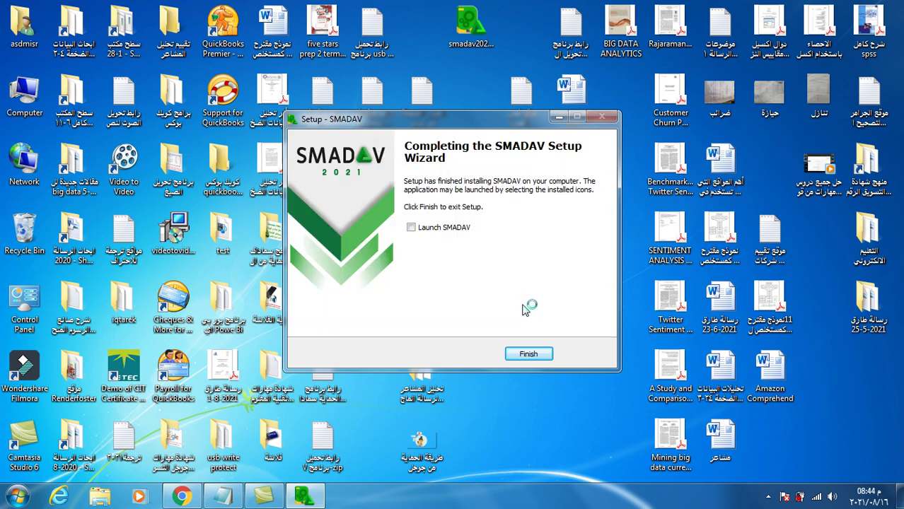
pyautogui.click(541, 360)
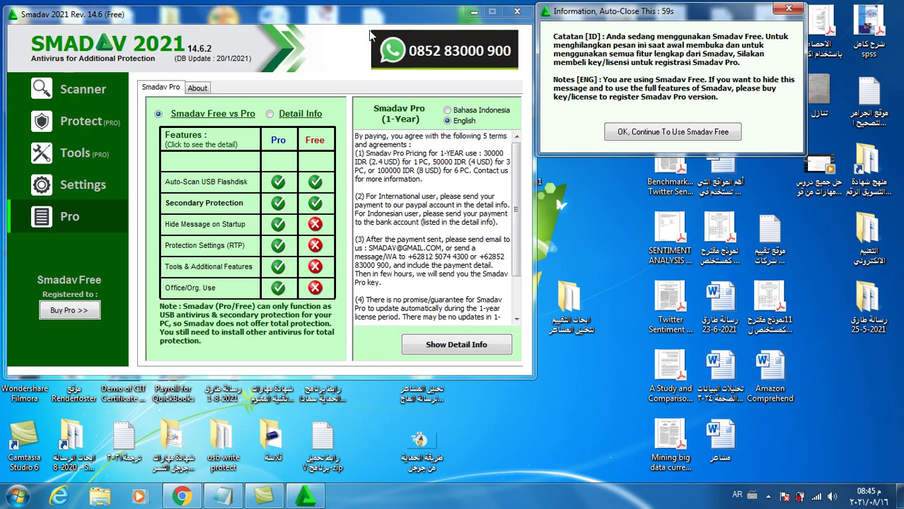
# Continue with Smadav Free, include Local Disk (C:) in the fast system scan and go to the scanner's reports
pyautogui.click(660, 135)
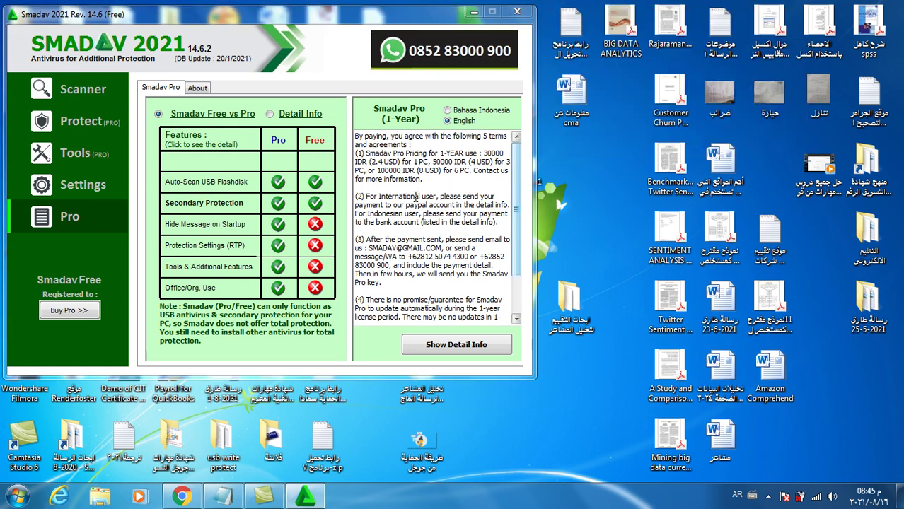
pyautogui.click(79, 92)
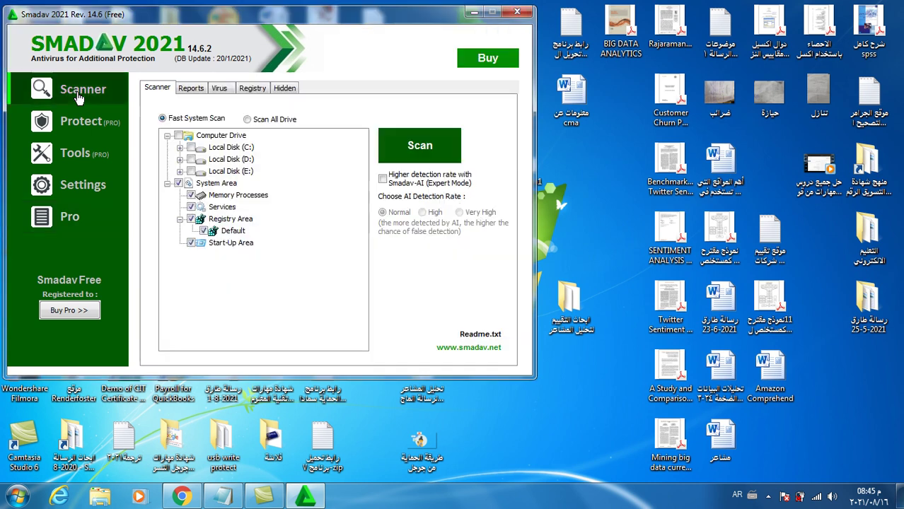
pyautogui.click(191, 149)
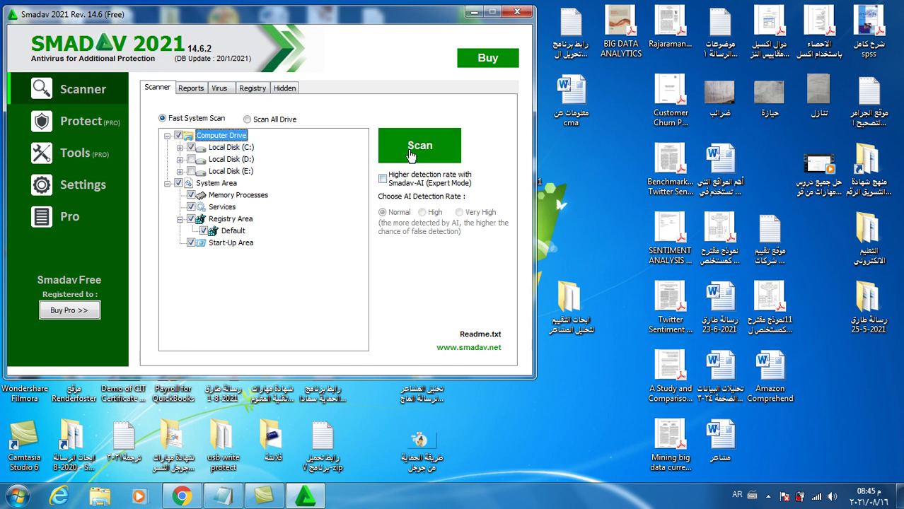
pyautogui.hotkey('ctrl', 'Tab')
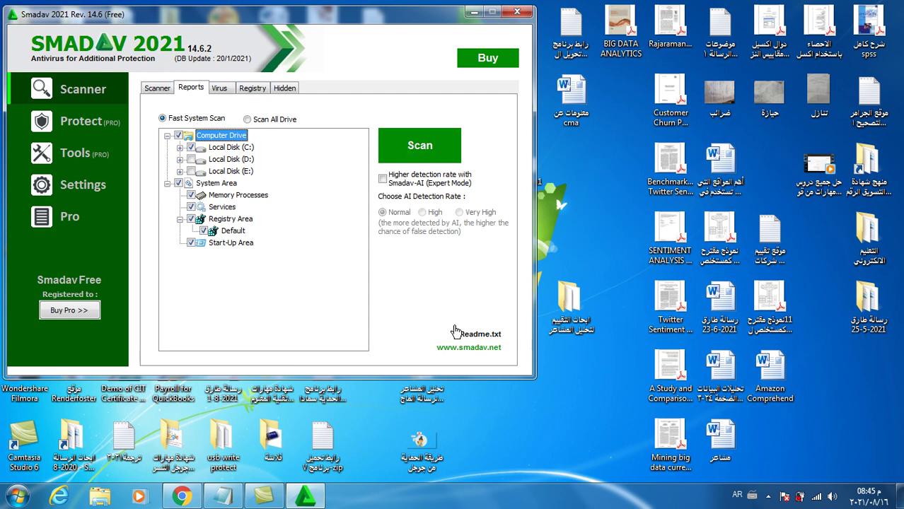